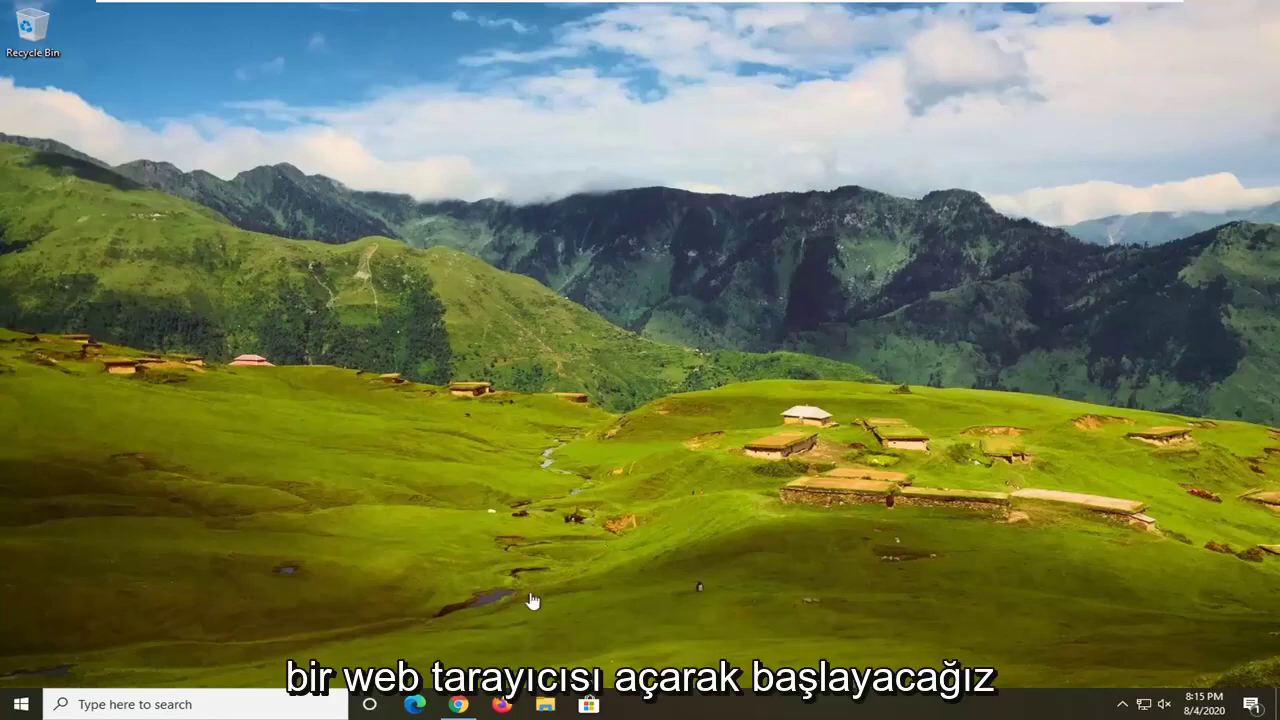
# - Open a new Chrome window from the taskbar and search Google for 'microsoft visual c++'
pyautogui.rightClick(458, 704)
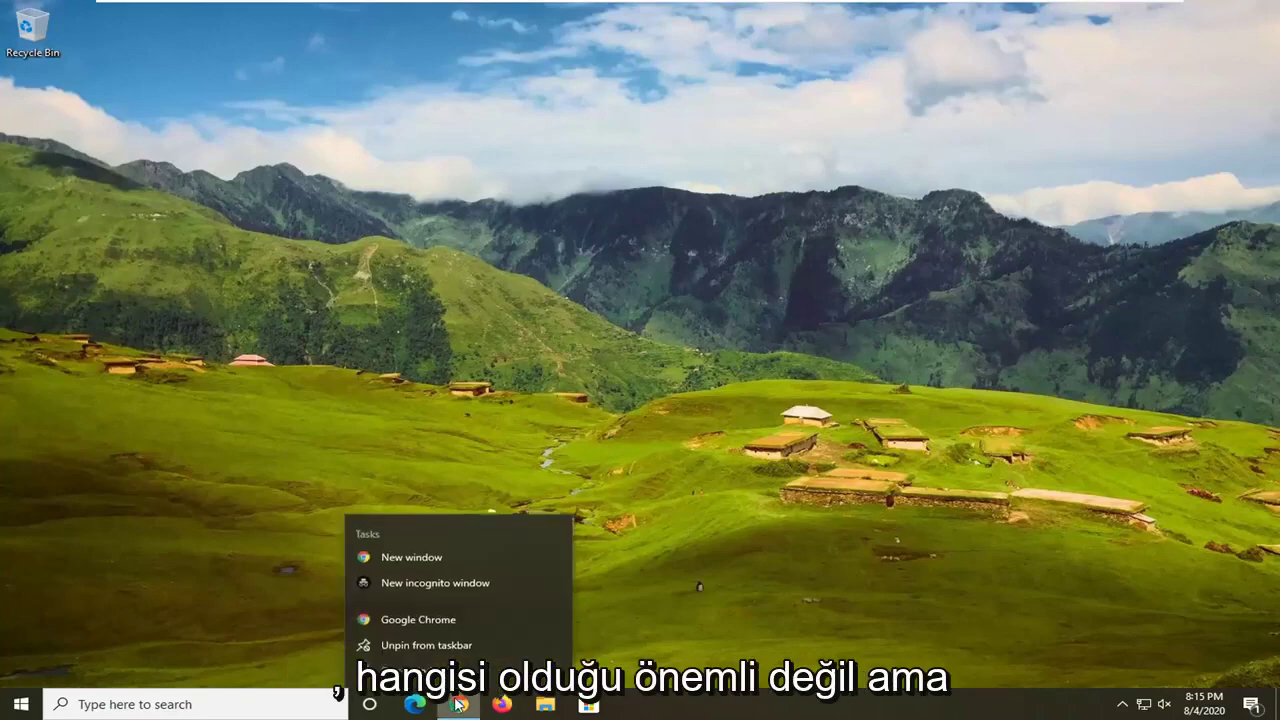
pyautogui.click(440, 614)
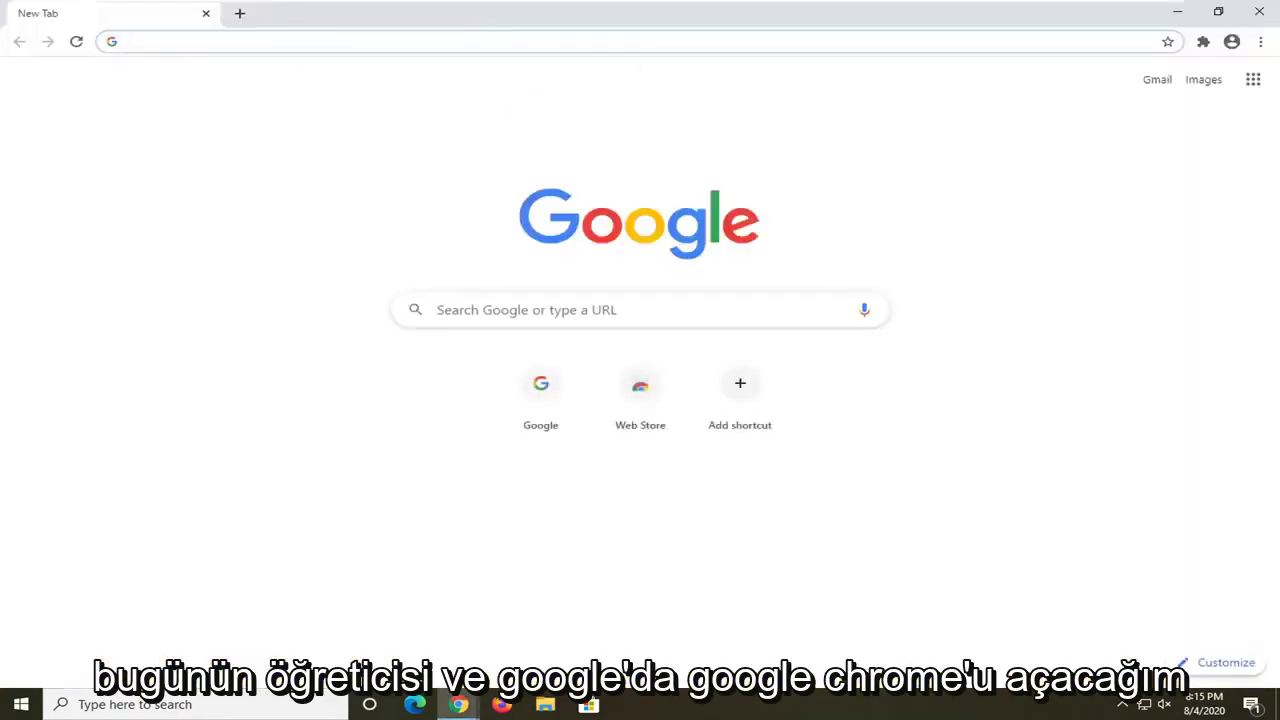
pyautogui.click(433, 309)
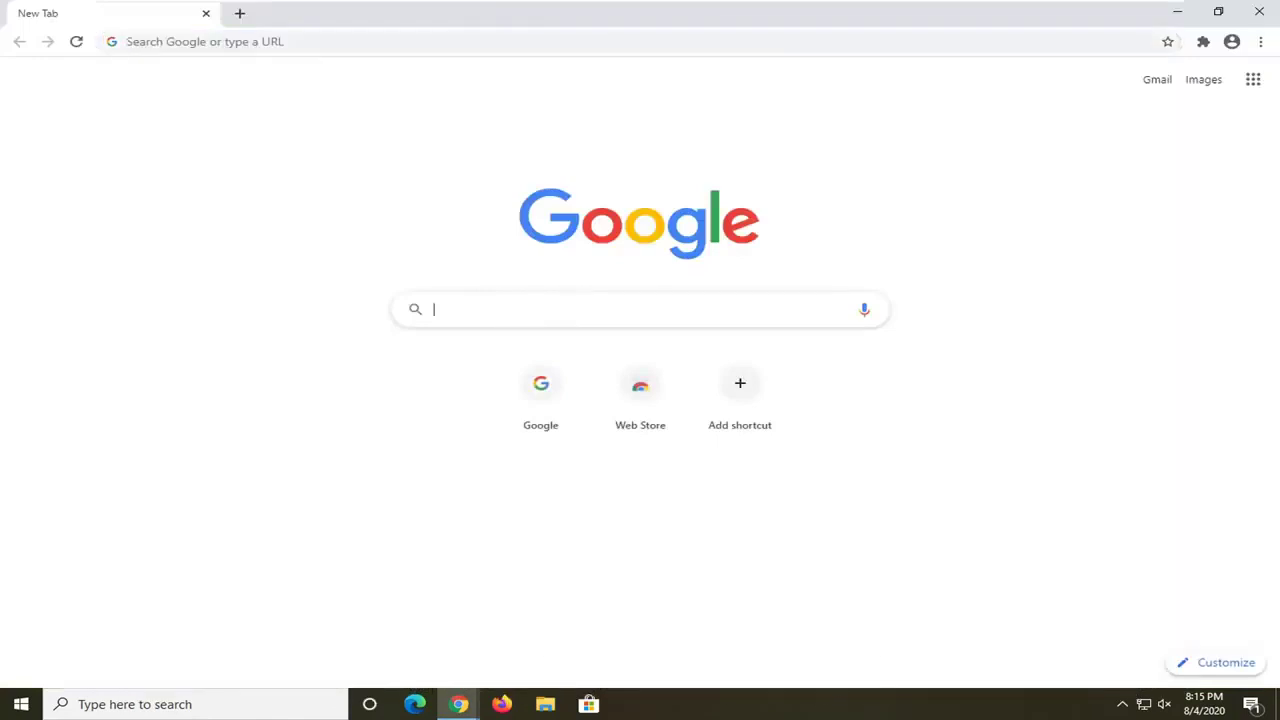
pyautogui.write('microsoft visual')
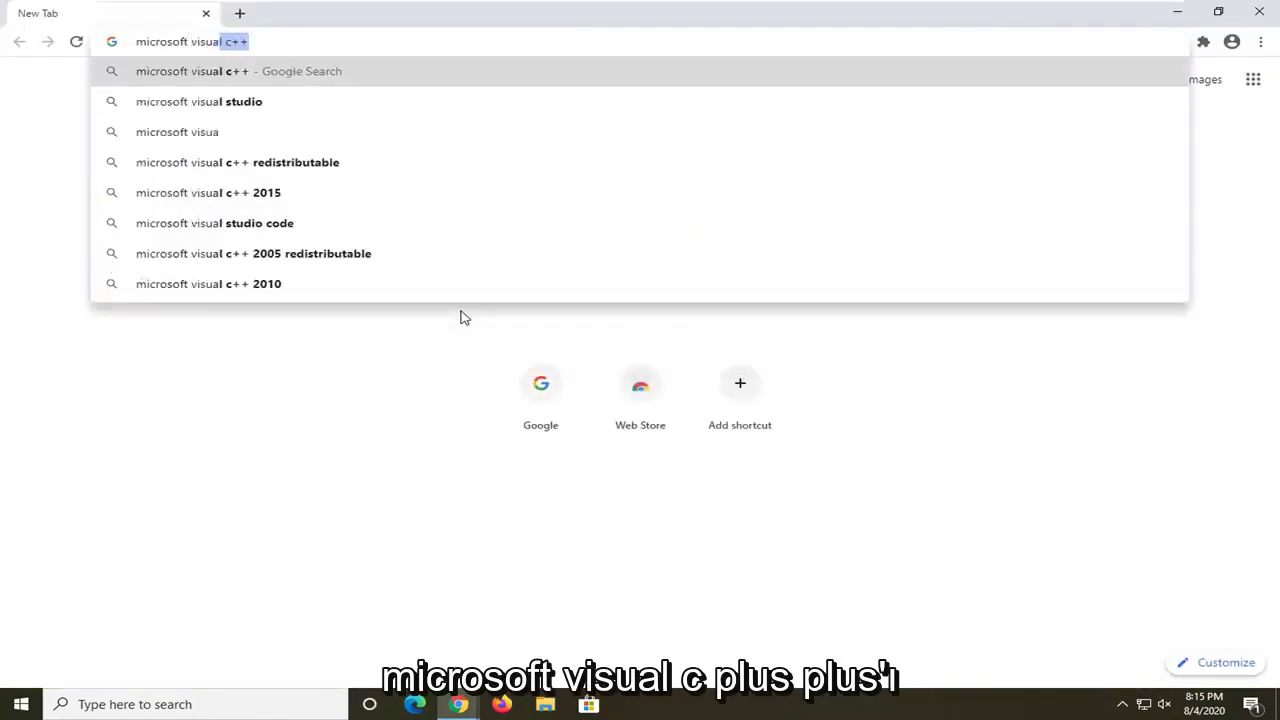
pyautogui.write(' c++')
pyautogui.press('Return')
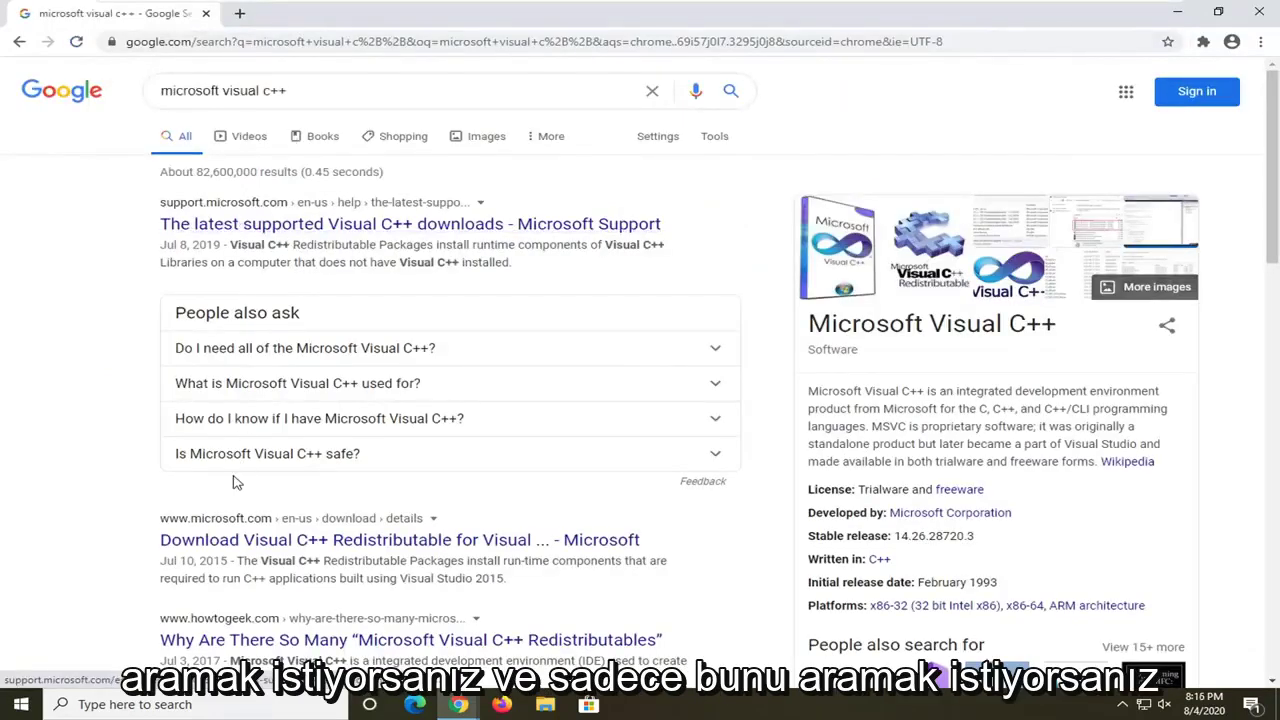
pyautogui.scroll(-1, 235, 481)
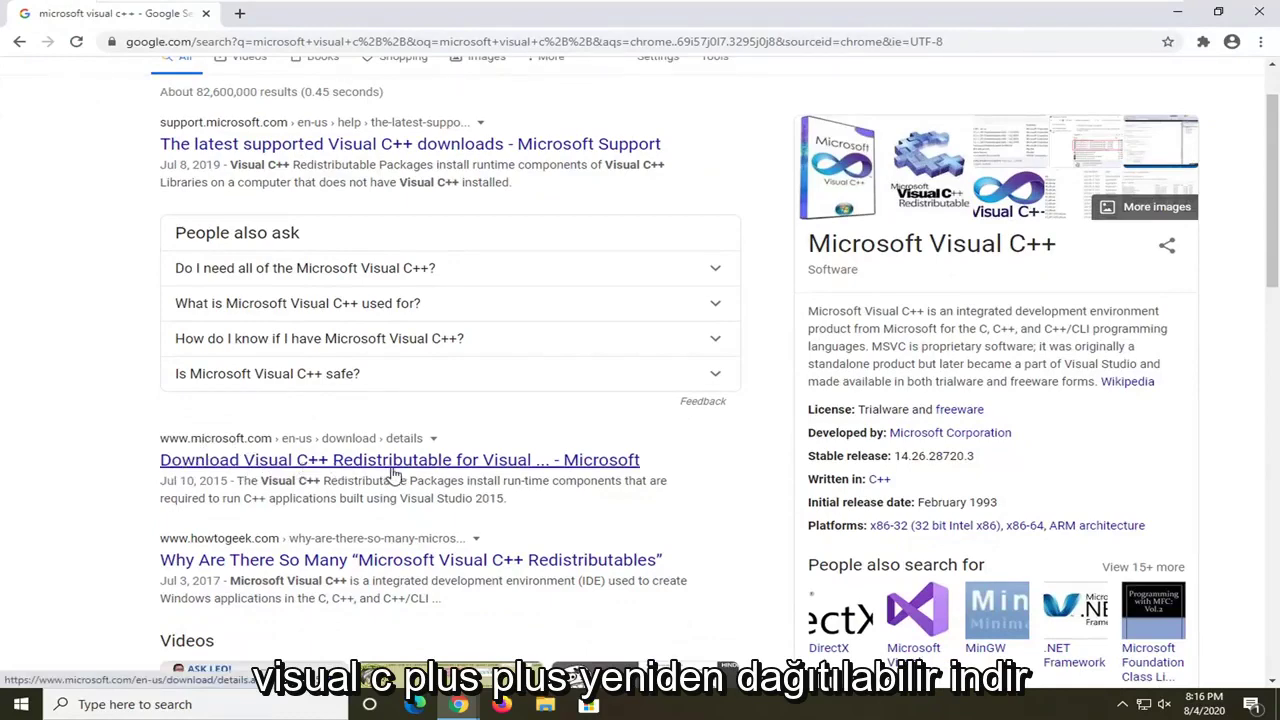
# - Go to Microsoft's Visual C++ 2015 Redistributable download page and start its download
pyautogui.click(330, 470)
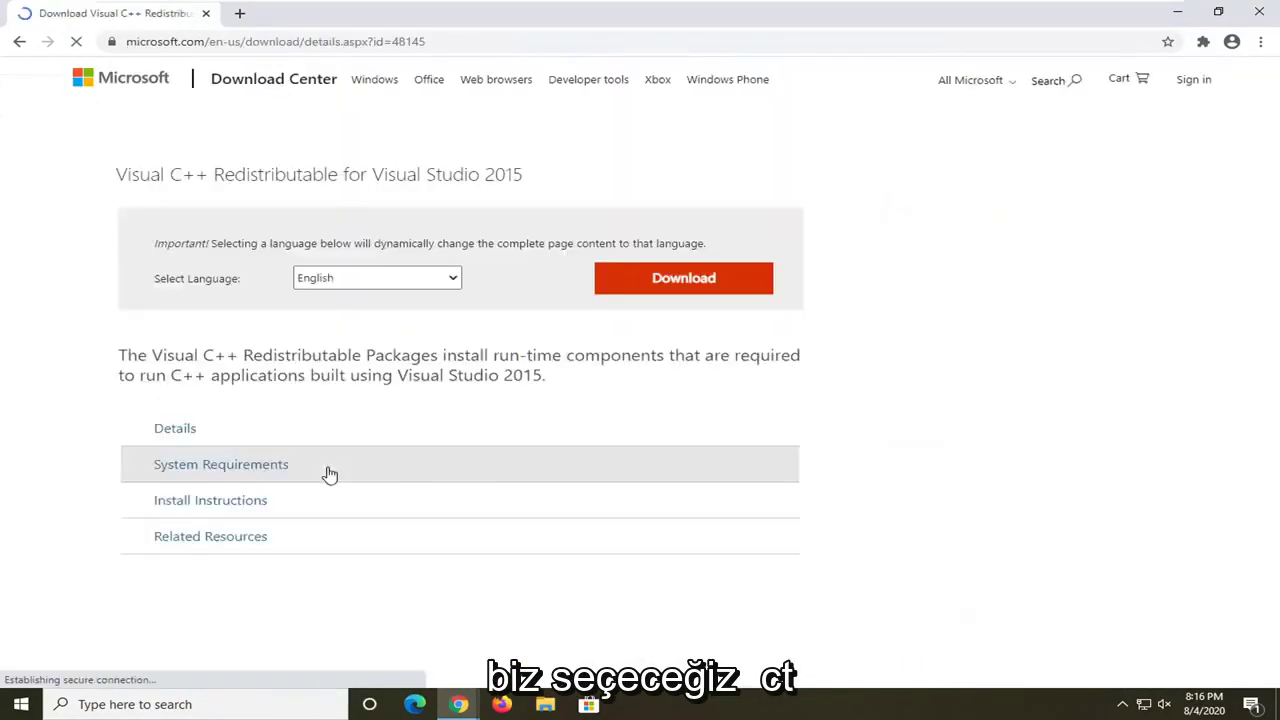
pyautogui.scroll(-3, 411, 463)
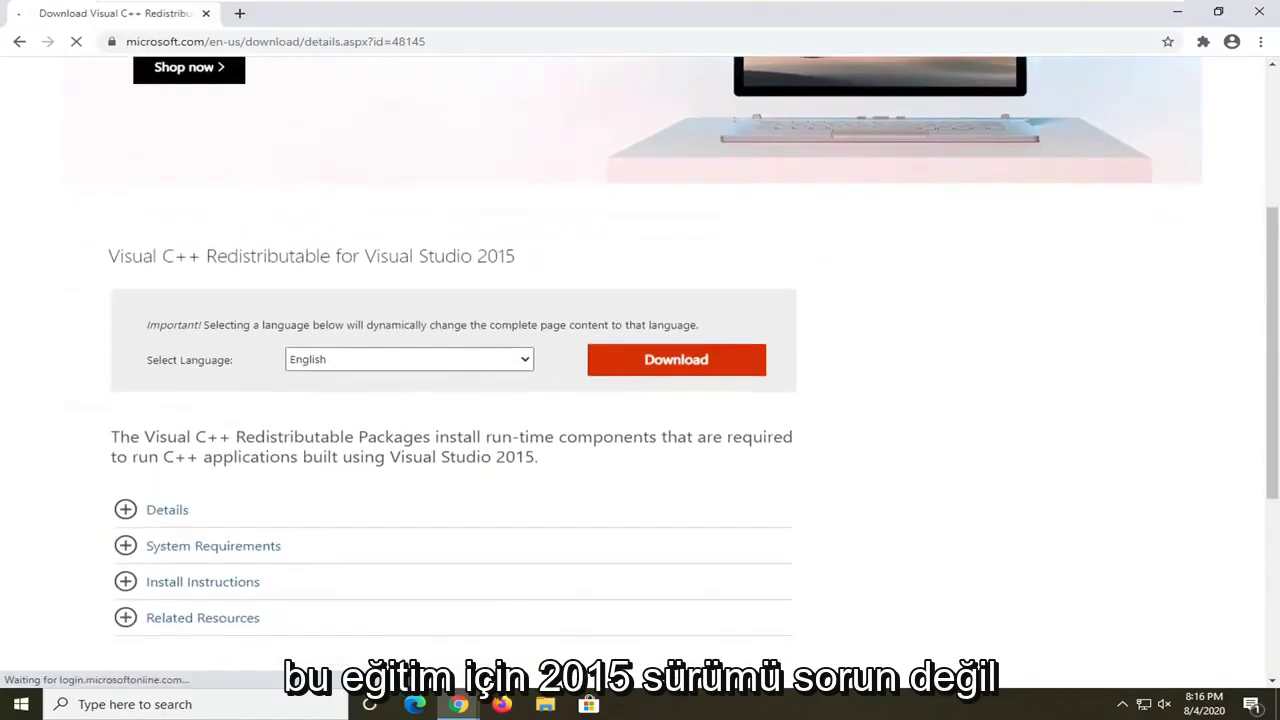
pyautogui.click(686, 364)
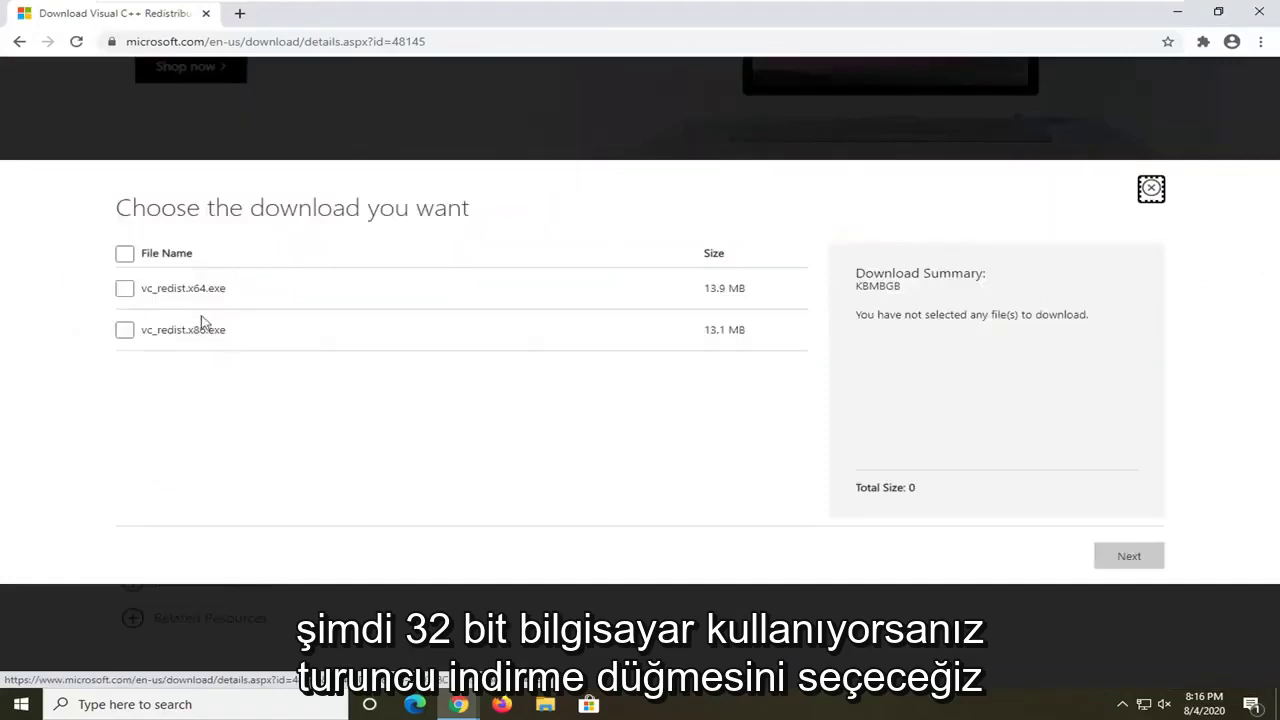
# - Choose the 32-bit vc_redist.x86.exe over the x64 file and download it
pyautogui.moveTo(185, 330); pyautogui.dragTo(228, 330)
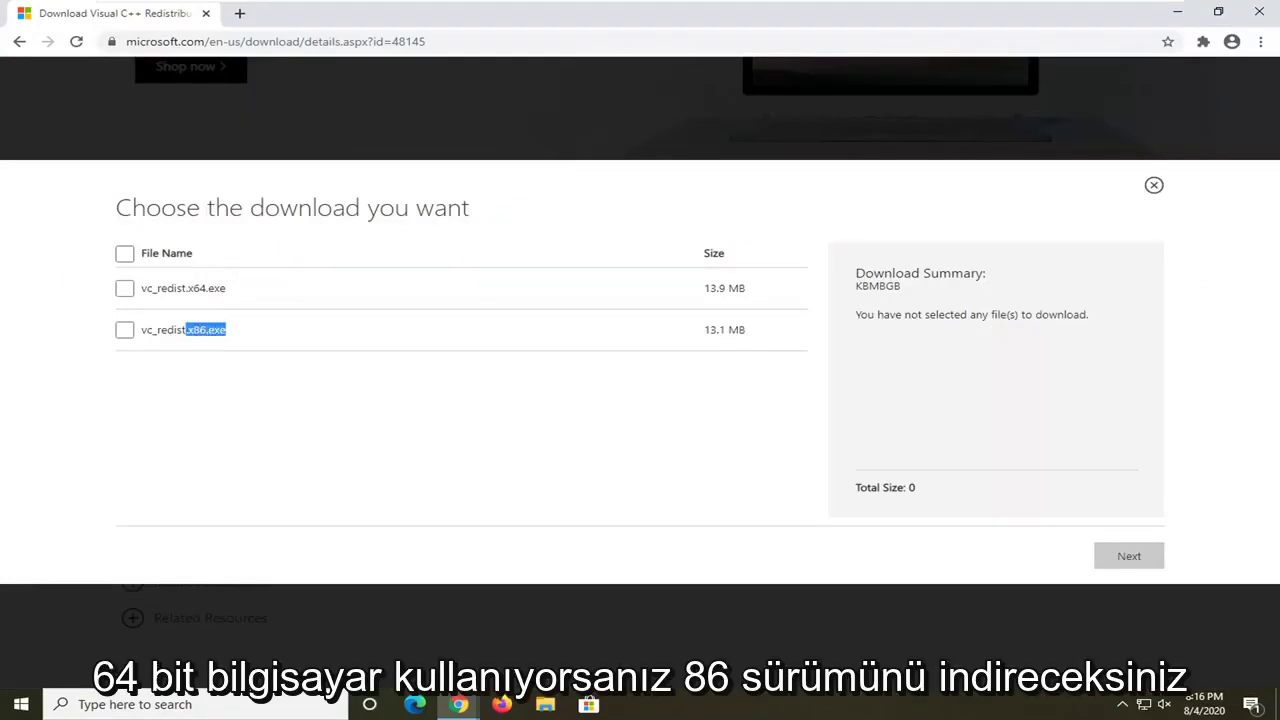
pyautogui.moveTo(193, 288); pyautogui.dragTo(227, 288)
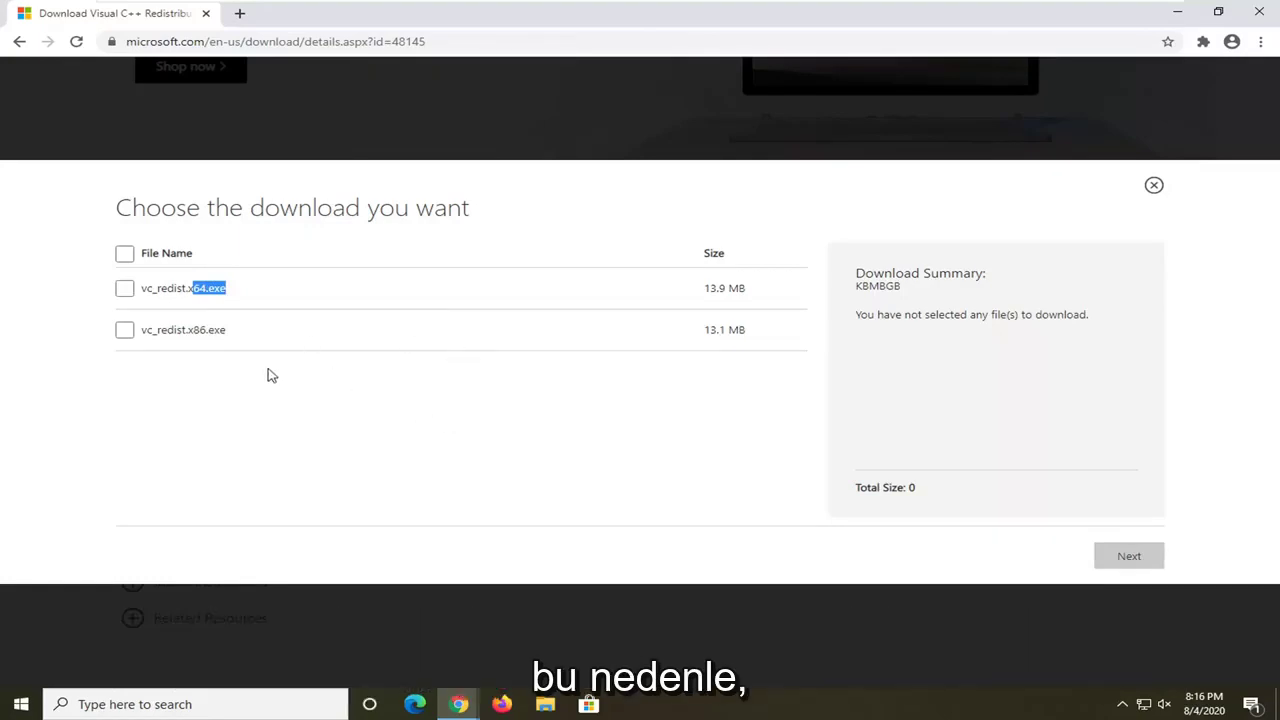
pyautogui.click(327, 358)
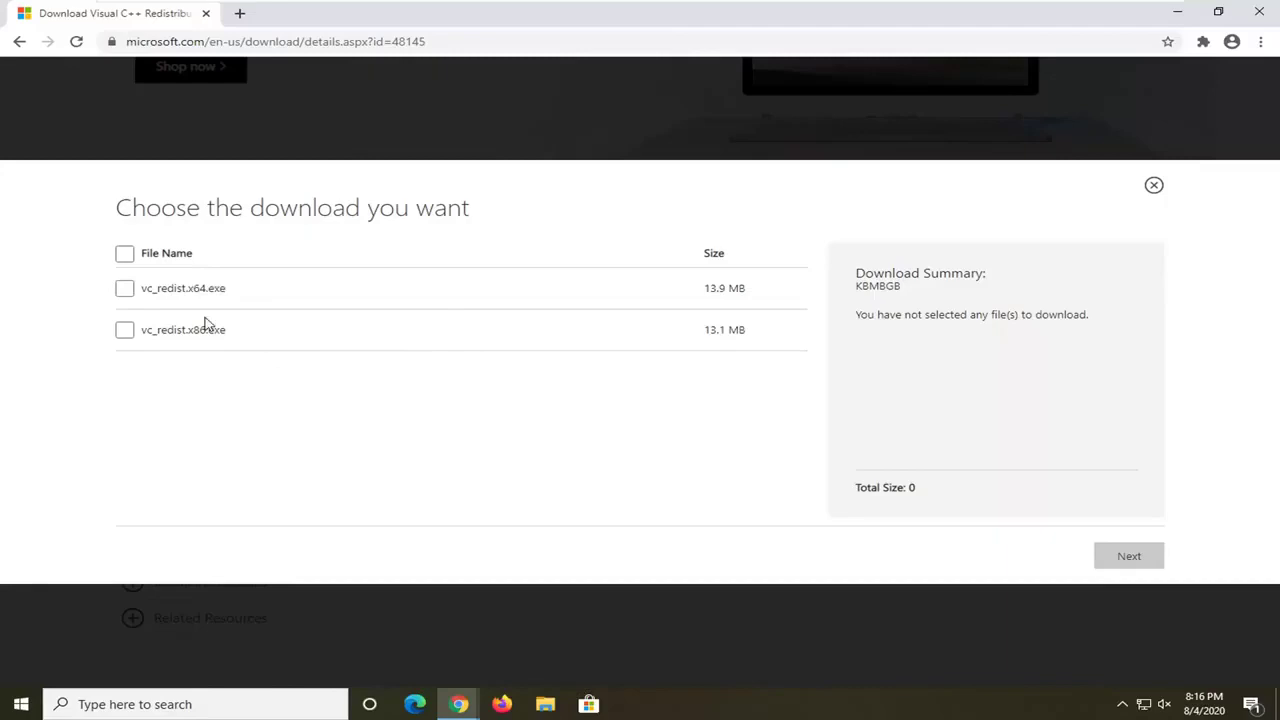
pyautogui.click(125, 331)
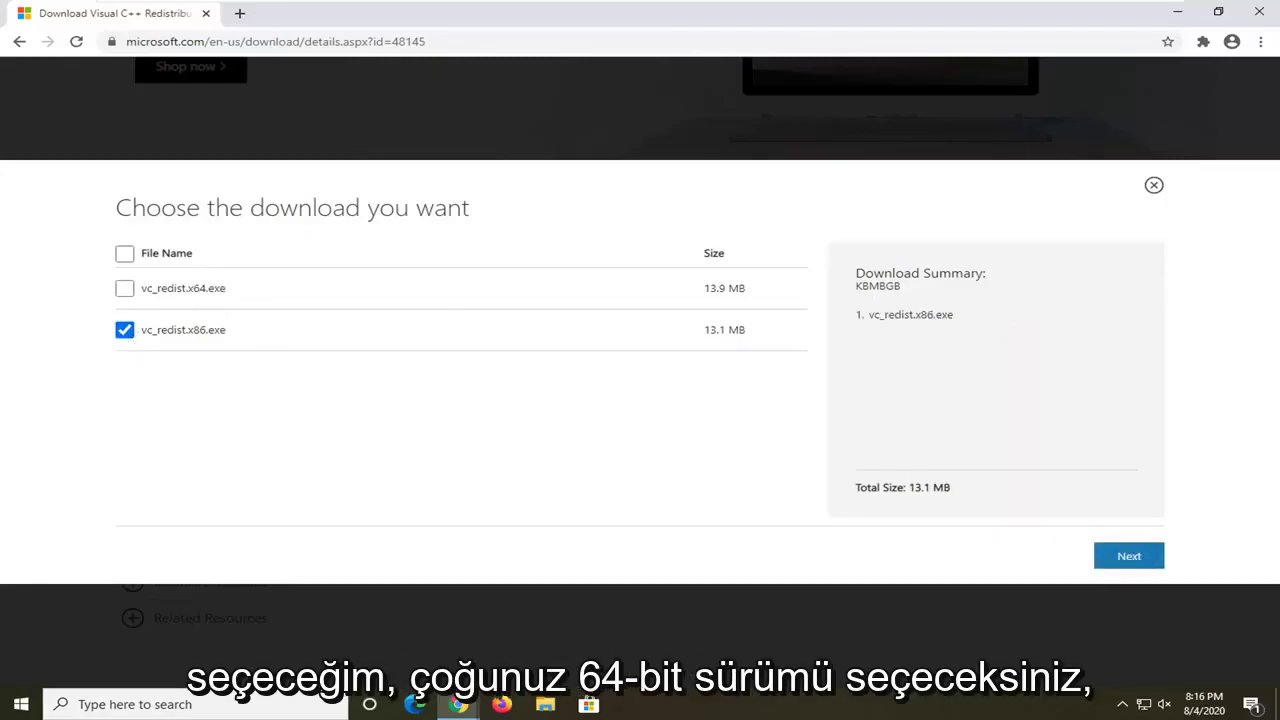
pyautogui.moveTo(186, 289); pyautogui.dragTo(231, 296)
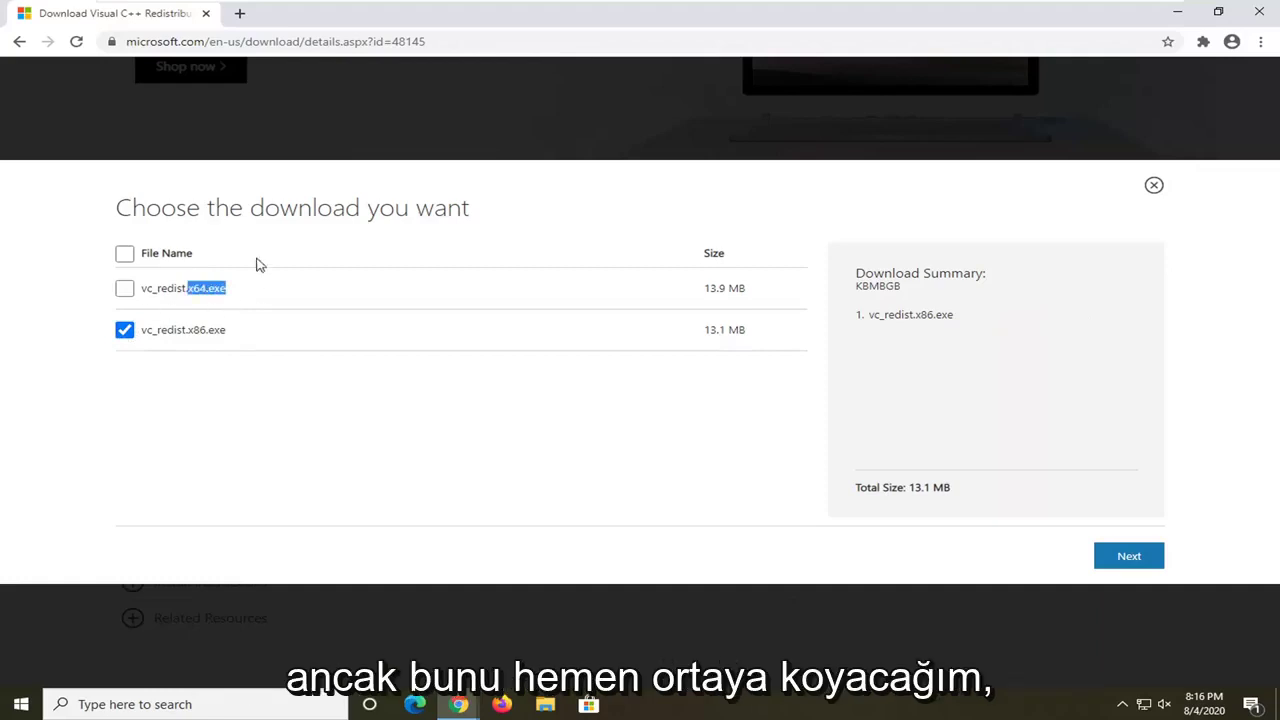
pyautogui.click(54, 314)
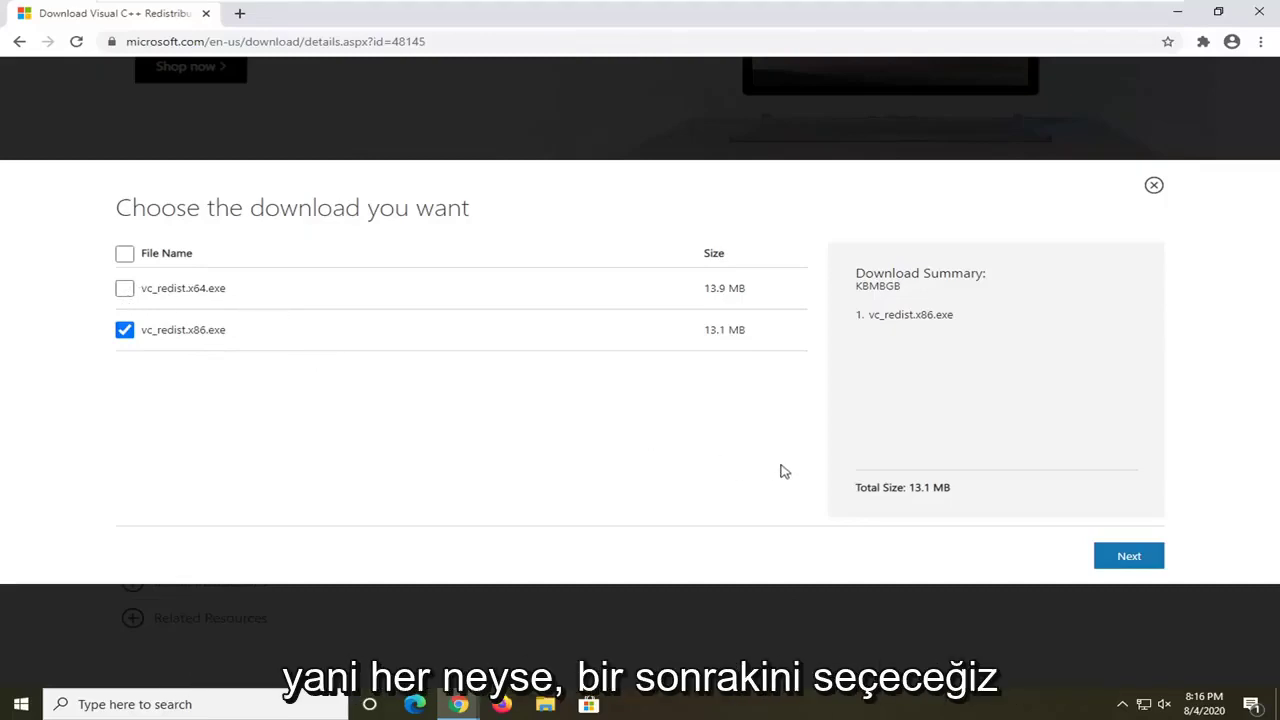
pyautogui.click(1130, 558)
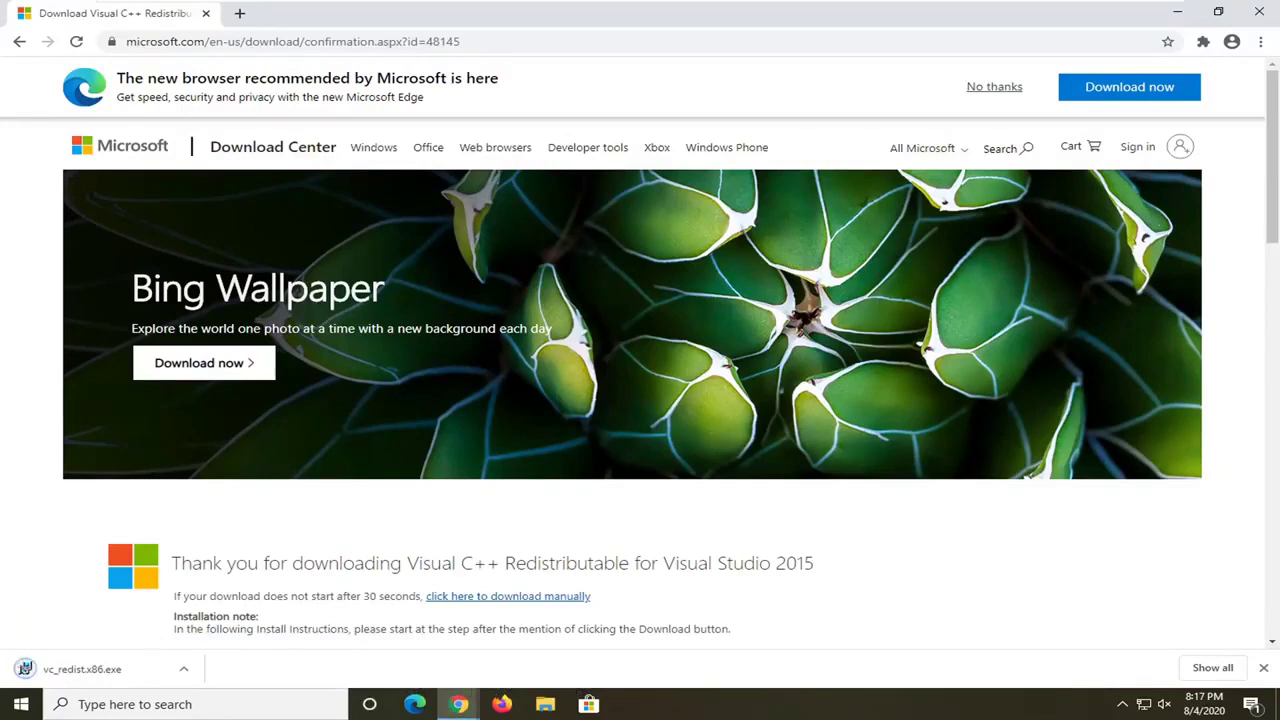
# - Run vc_redist.x86.exe, accept the license and install, then dismiss the 0x80070666 already-installed failure
pyautogui.click(80, 670)
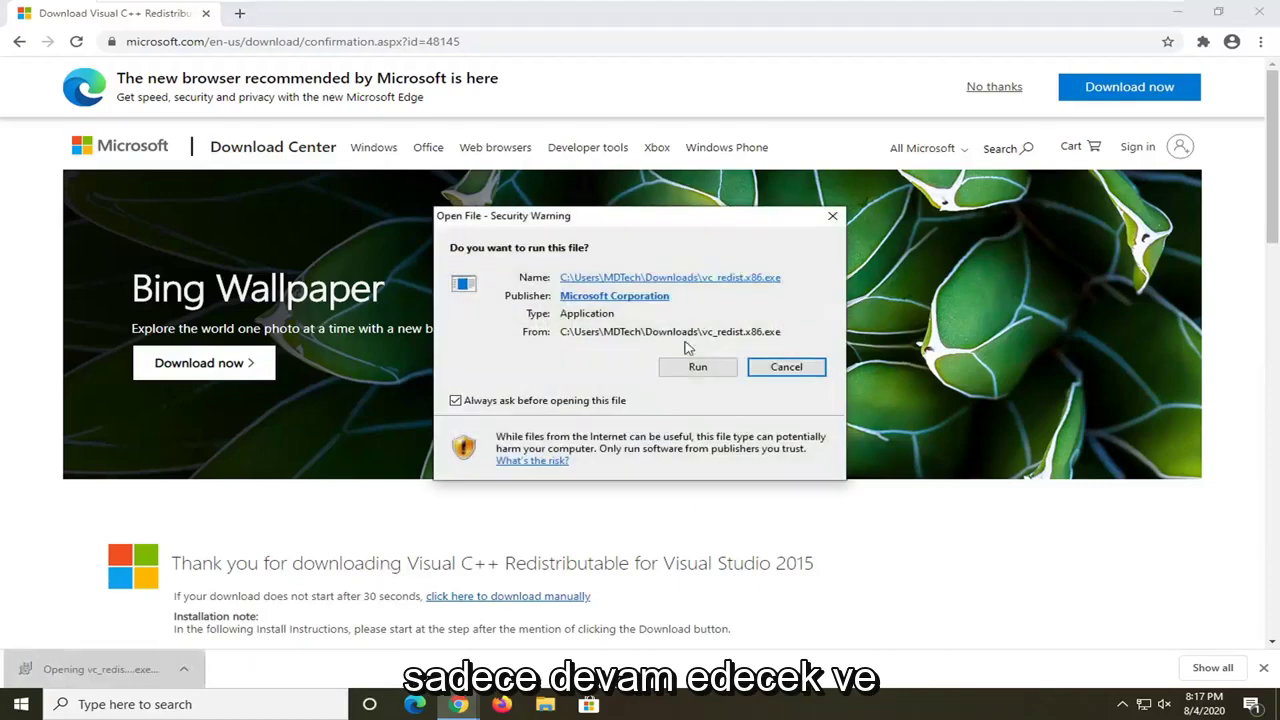
pyautogui.click(1177, 12)
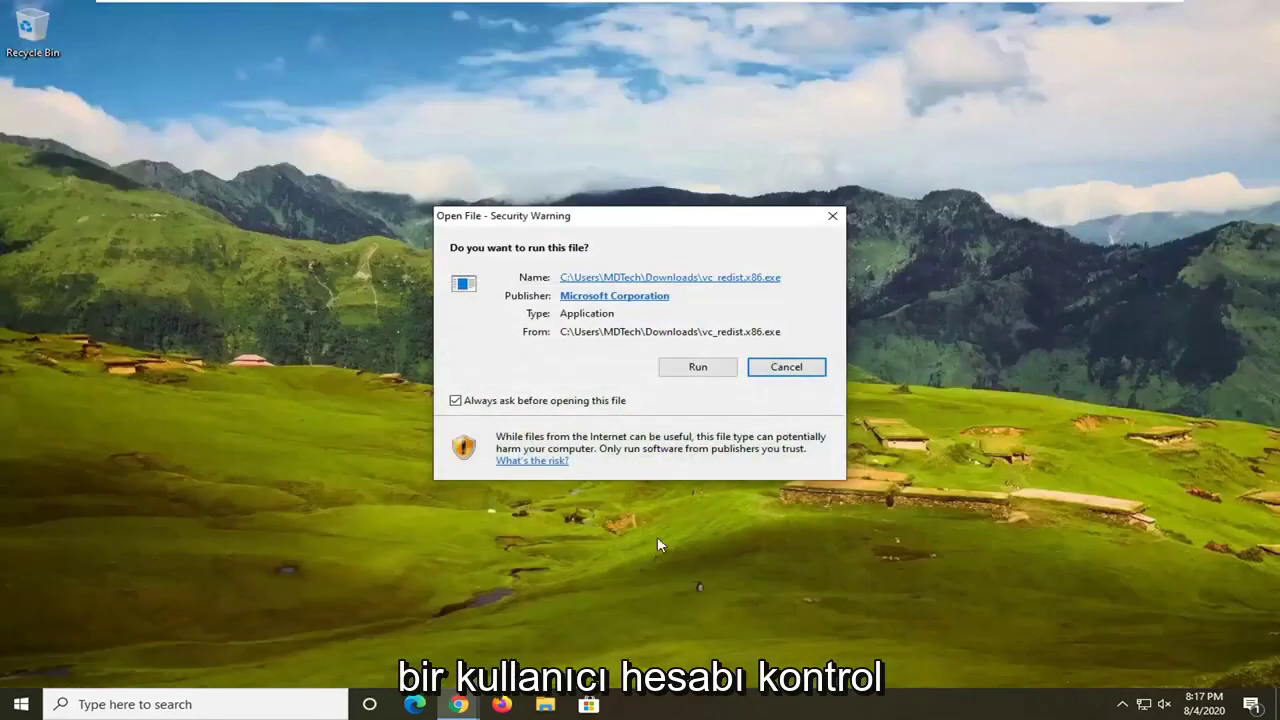
pyautogui.click(688, 368)
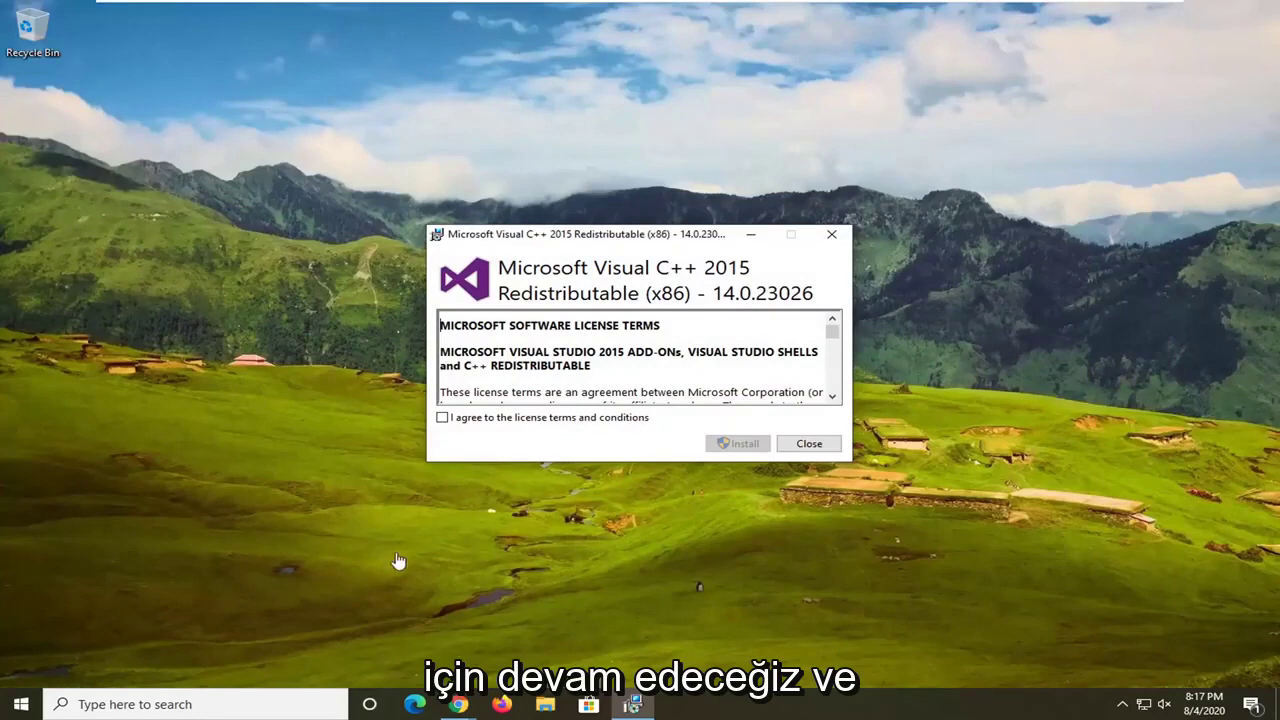
pyautogui.click(563, 420)
pyautogui.click(740, 443)
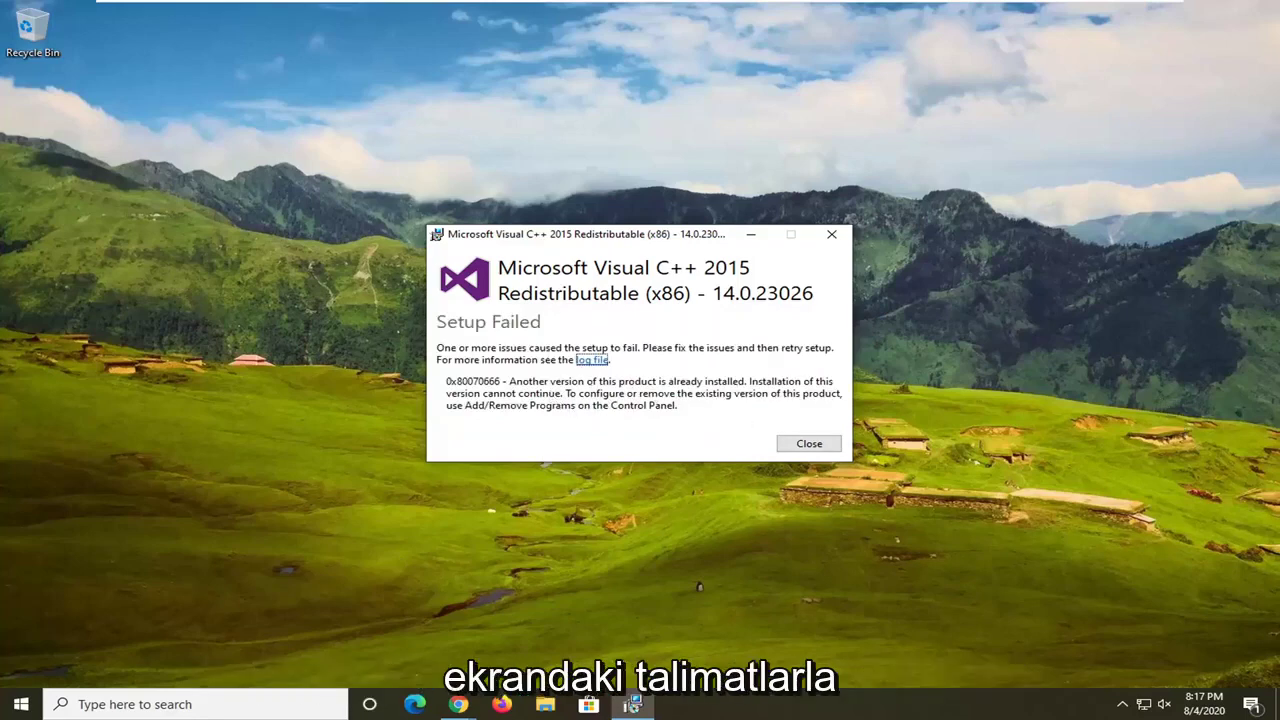
pyautogui.click(809, 444)
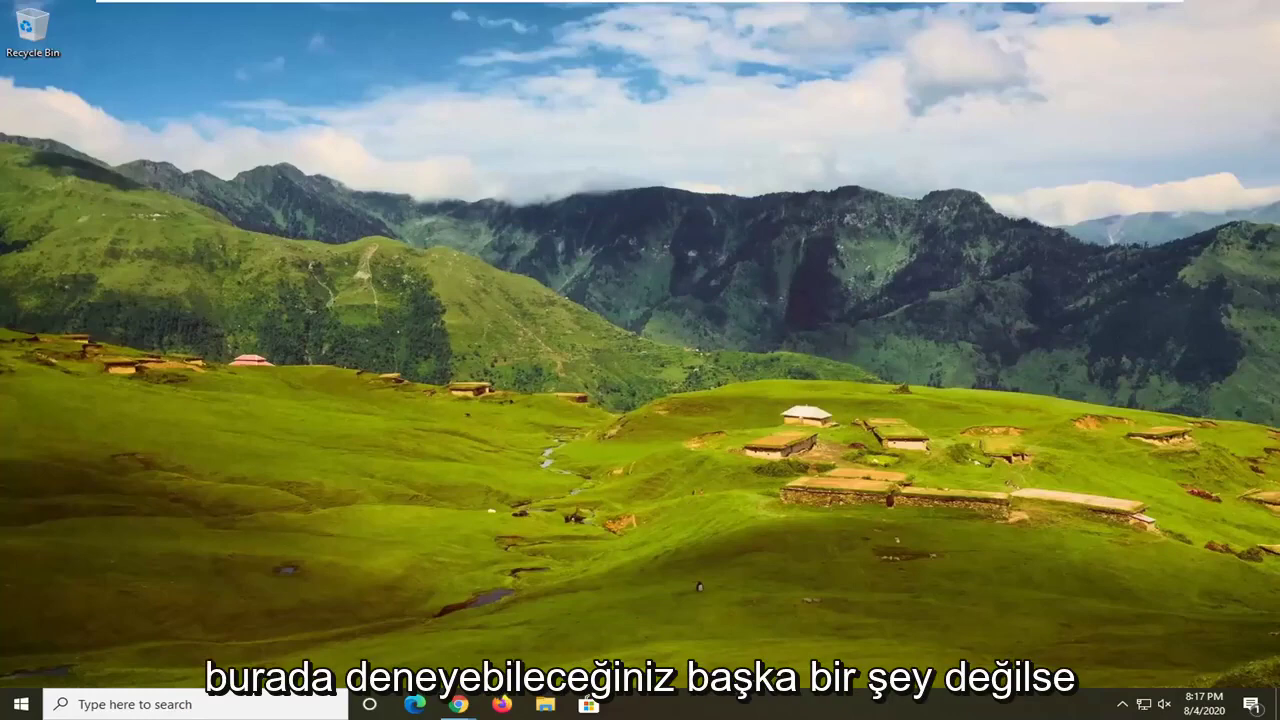
# - Search Start for cmd and launch Command Prompt as administrator, approving the UAC prompt
pyautogui.click(3, 712)
pyautogui.write('cmd')
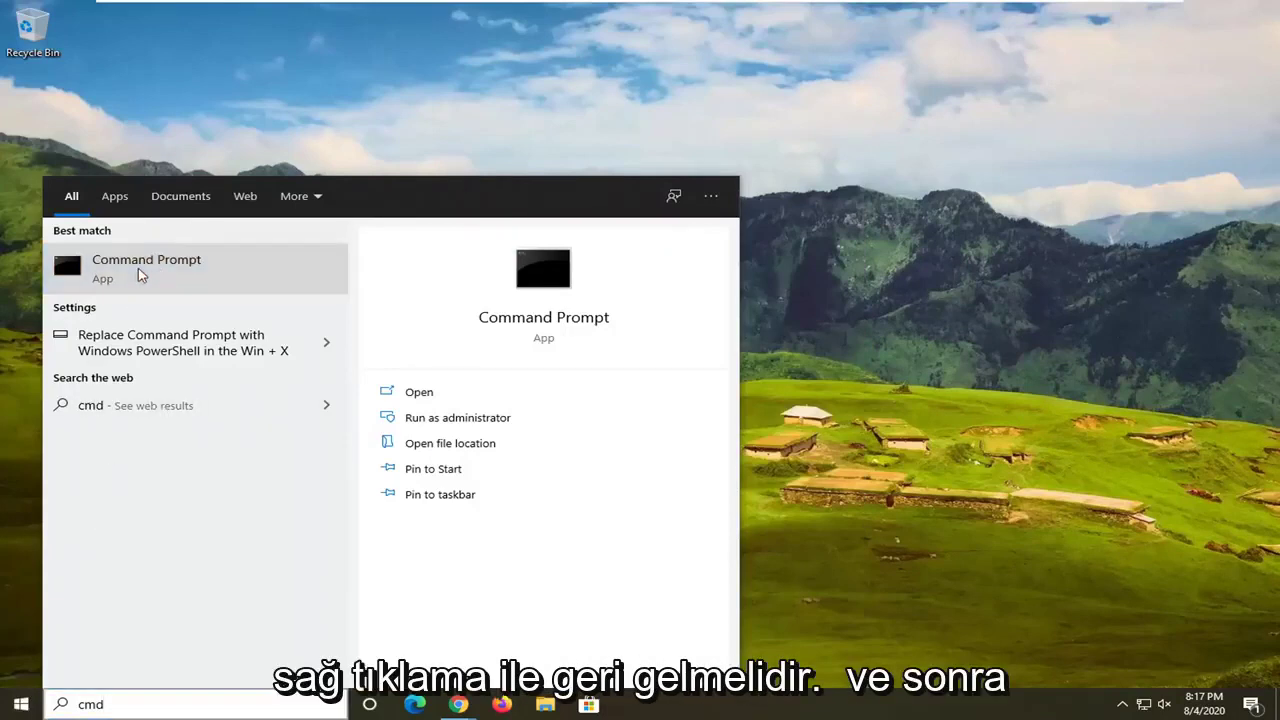
pyautogui.rightClick(140, 273)
pyautogui.click(228, 287)
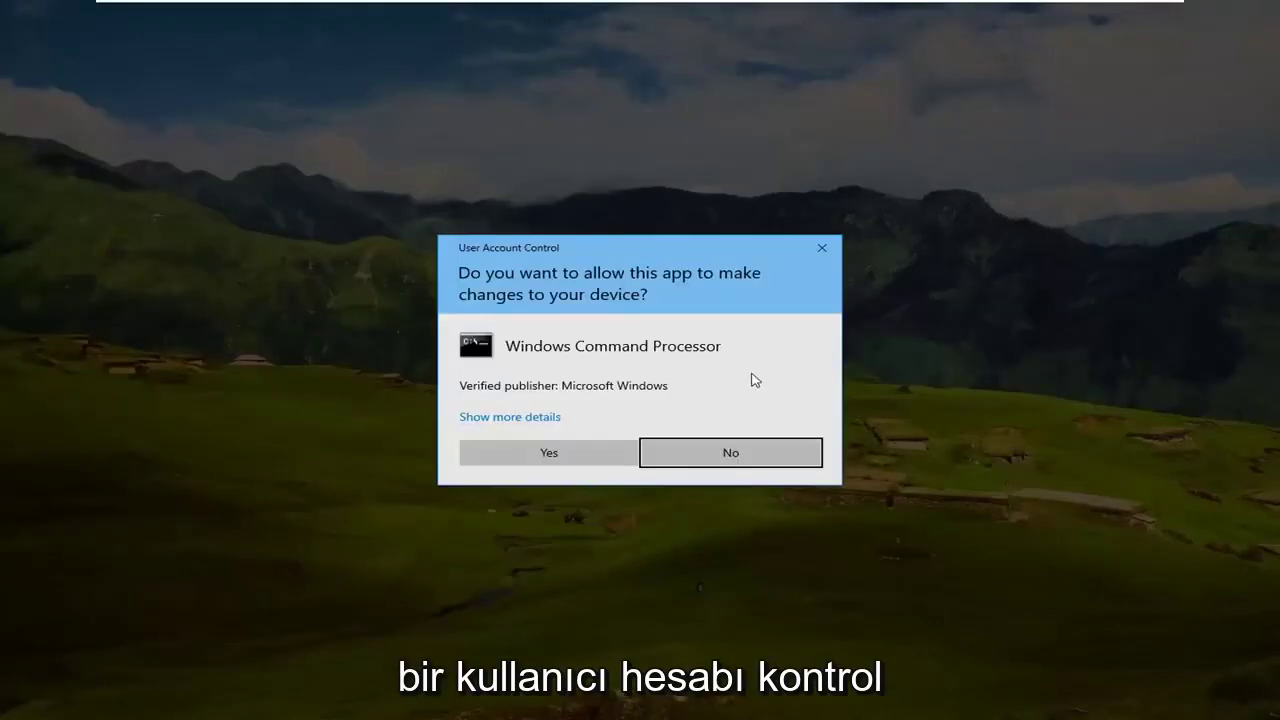
pyautogui.click(507, 456)
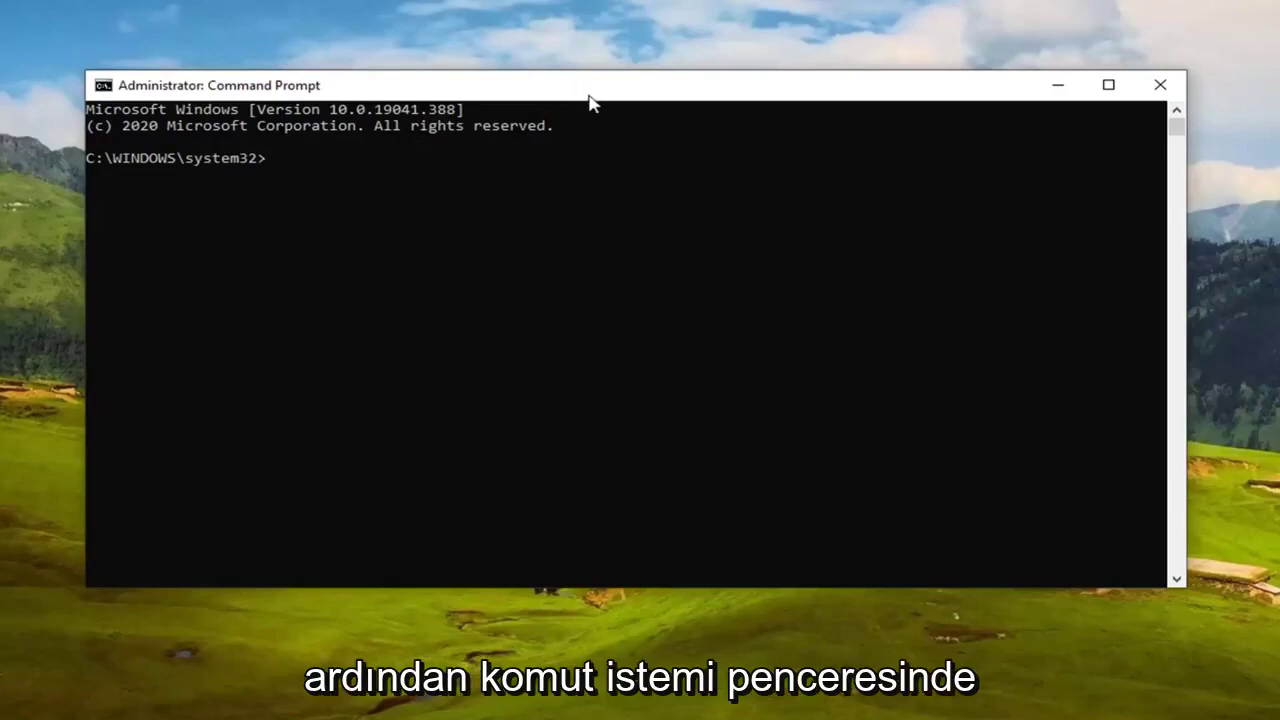
# - Paste sfc /scannow into the admin console and run it until no integrity violations are reported
pyautogui.rightClick(640, 91)
pyautogui.moveTo(781, 254)
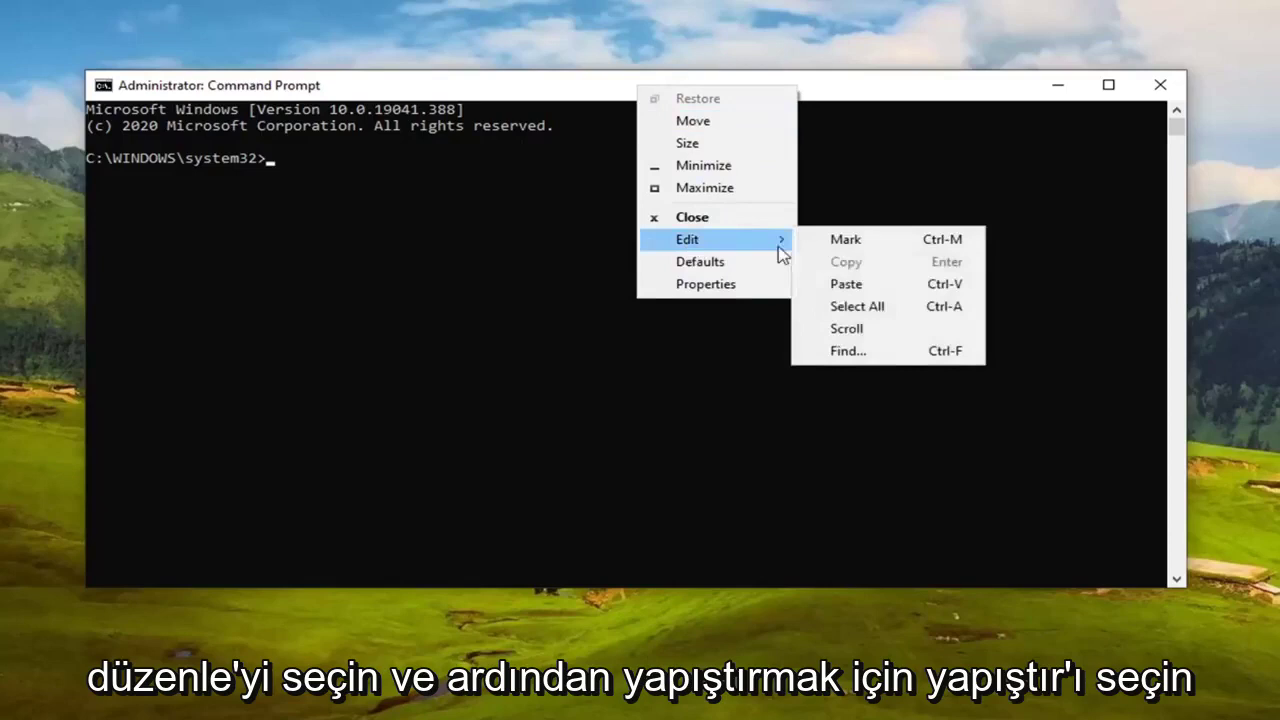
pyautogui.click(850, 285)
pyautogui.press('Return')
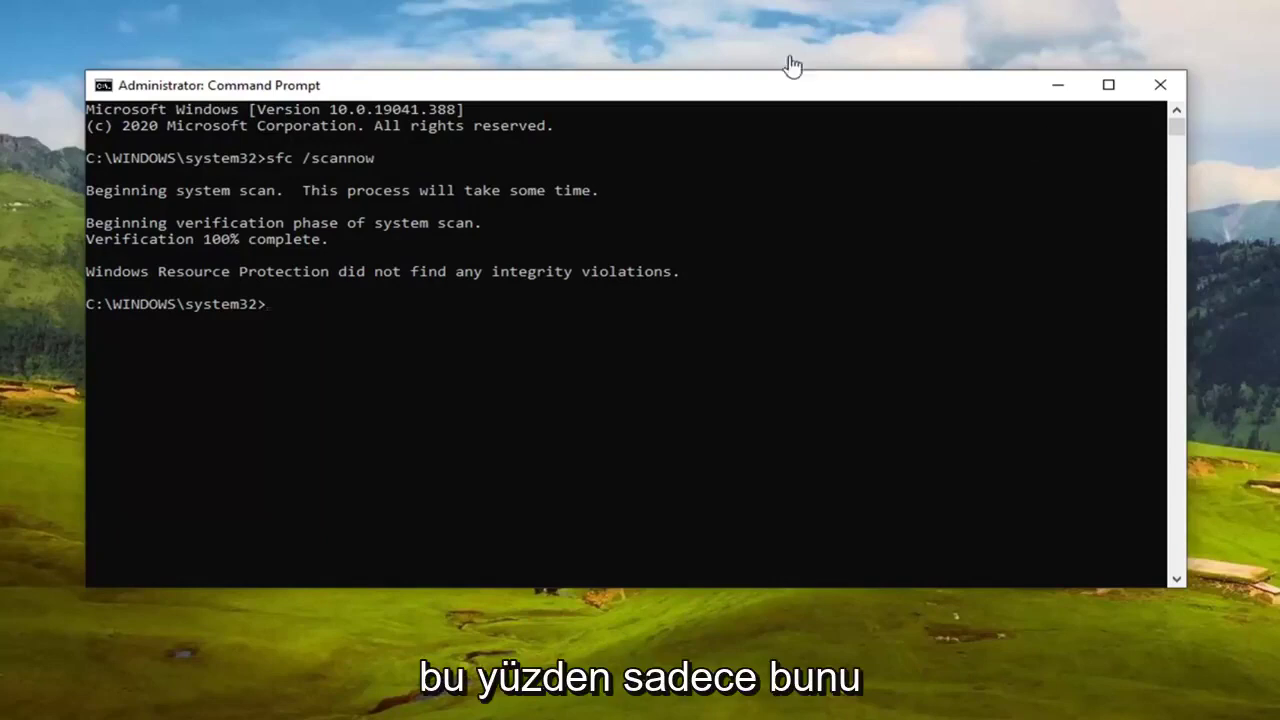
# - Paste and run DISM /Online /Cleanup-image /Restorehealth to success, then close the console
pyautogui.rightClick(630, 90)
pyautogui.moveTo(688, 240)
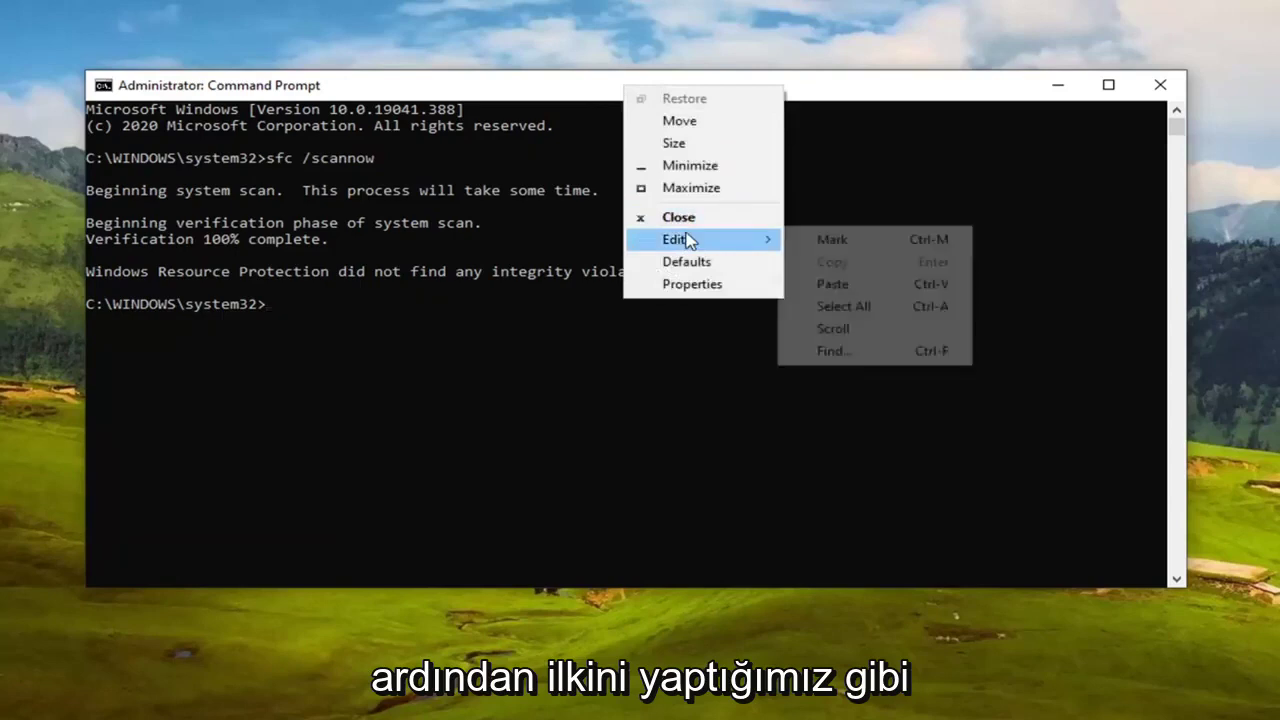
pyautogui.click(810, 283)
pyautogui.press('Return')
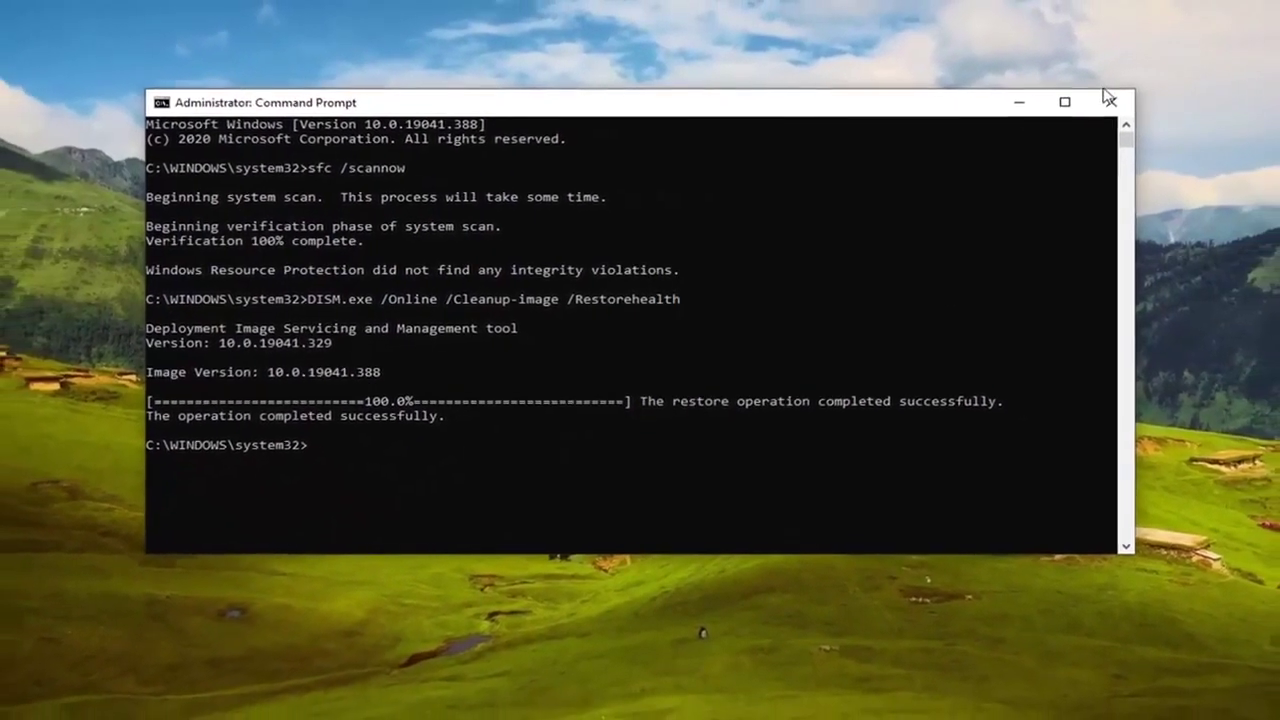
pyautogui.click(1108, 100)
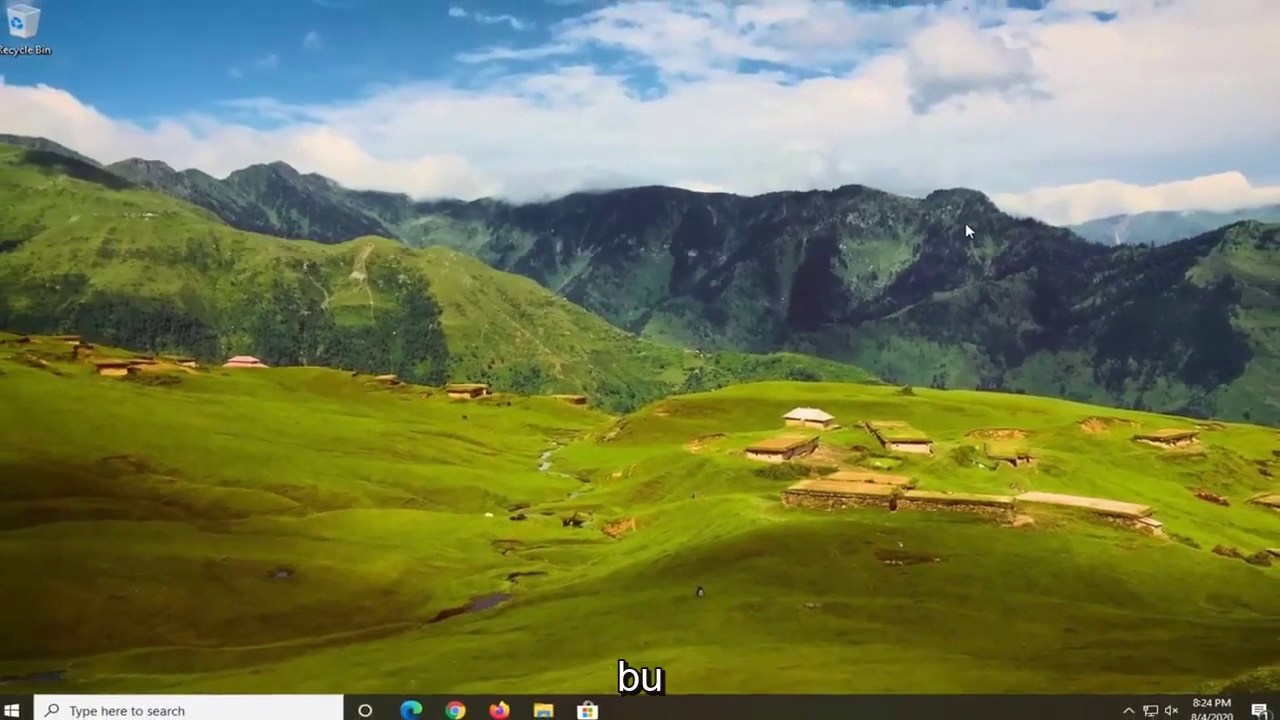